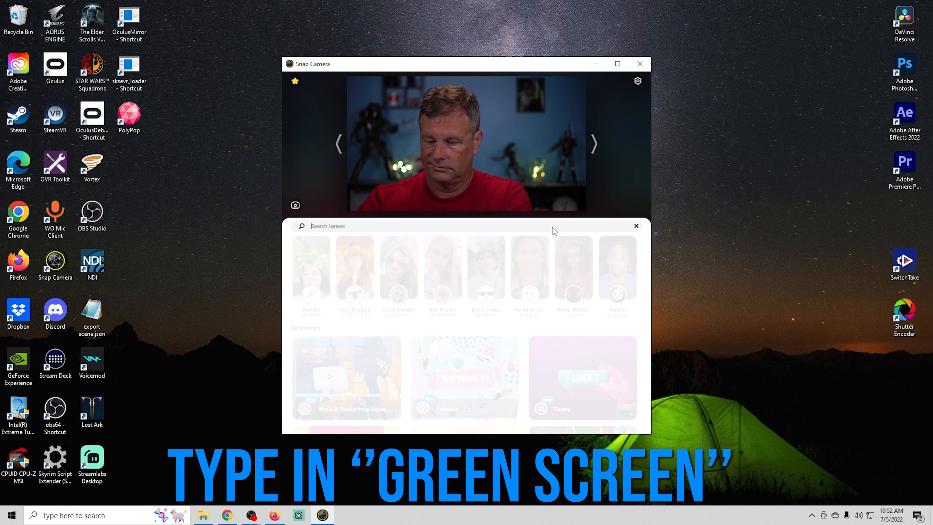
- Search the lenses for "Green Screen" and apply the first Green Screen lens in the results
{"action": "left_click", "coordinate": [552, 227]}
{"action": "type", "text": "Green Screen"}
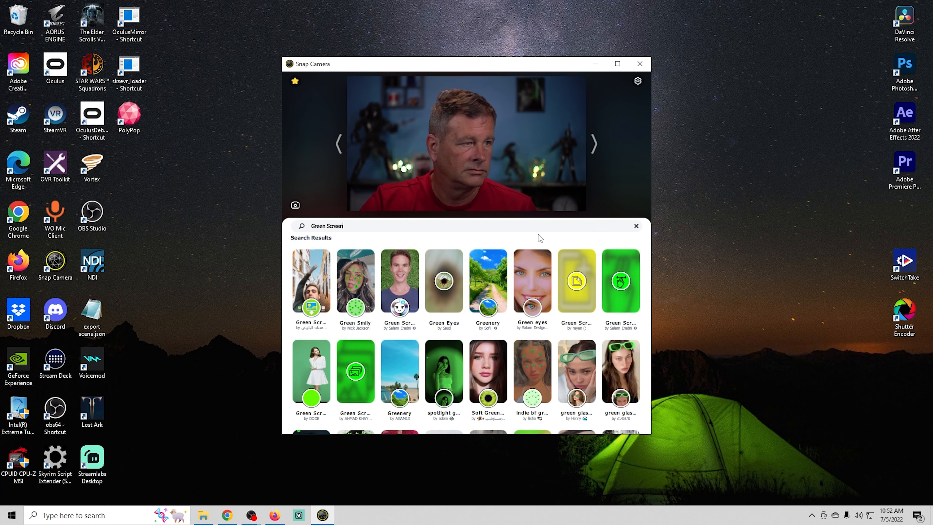
{"action": "left_click", "coordinate": [306, 274]}
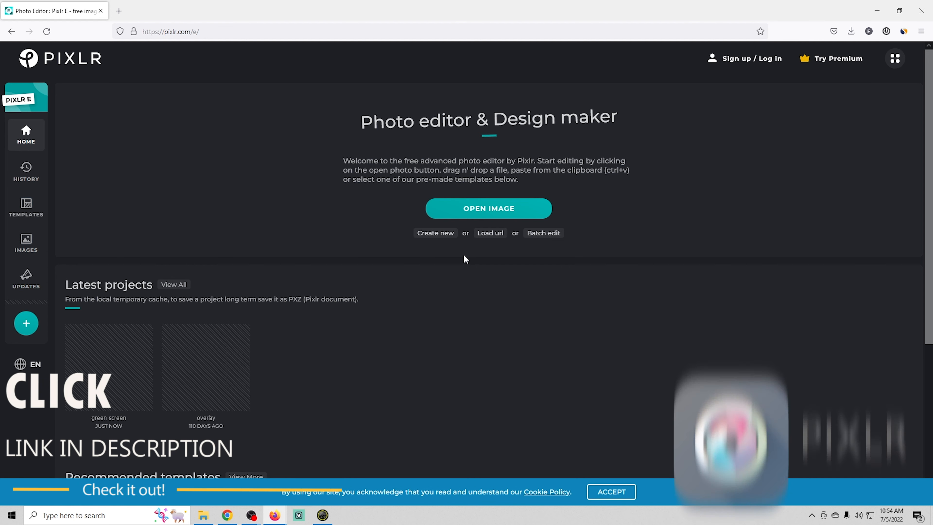
- In Pixlr E, create a Wide 1080p image named Green Screen and fill the whole canvas with fully saturated bright green
{"action": "left_click", "coordinate": [434, 232]}
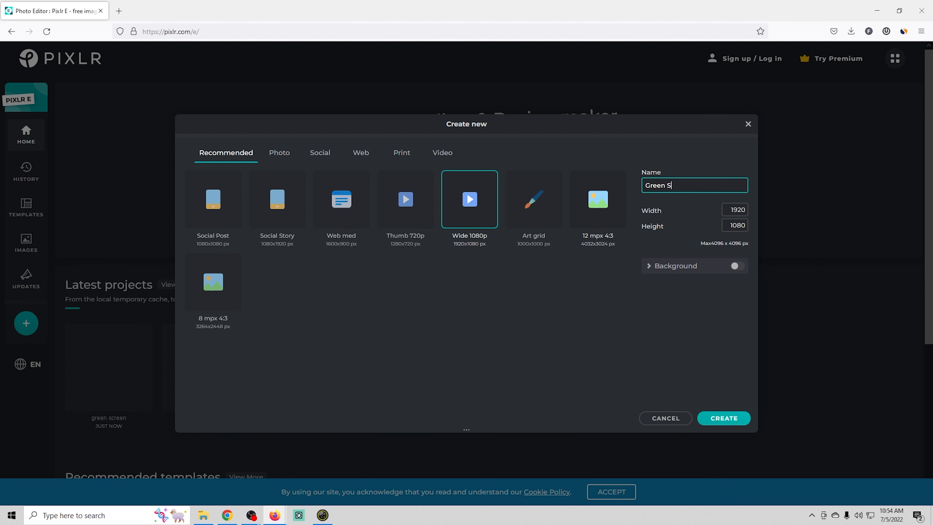
{"action": "left_click", "coordinate": [721, 419]}
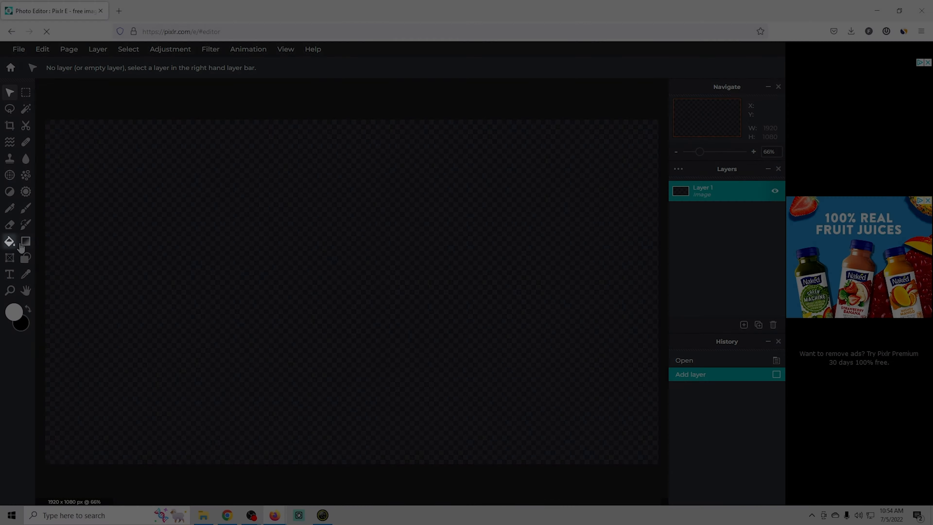
{"action": "left_click", "coordinate": [9, 241]}
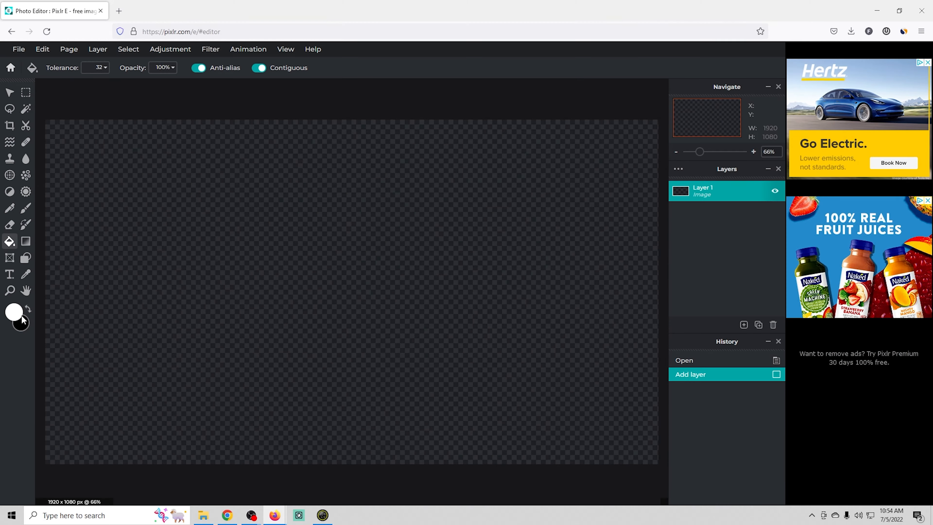
{"action": "left_click", "coordinate": [13, 312]}
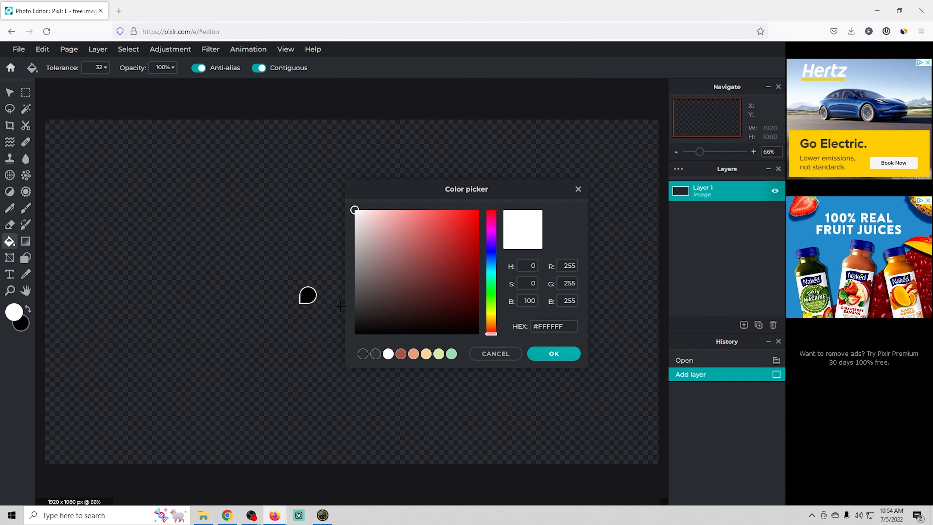
{"action": "left_click", "coordinate": [491, 293]}
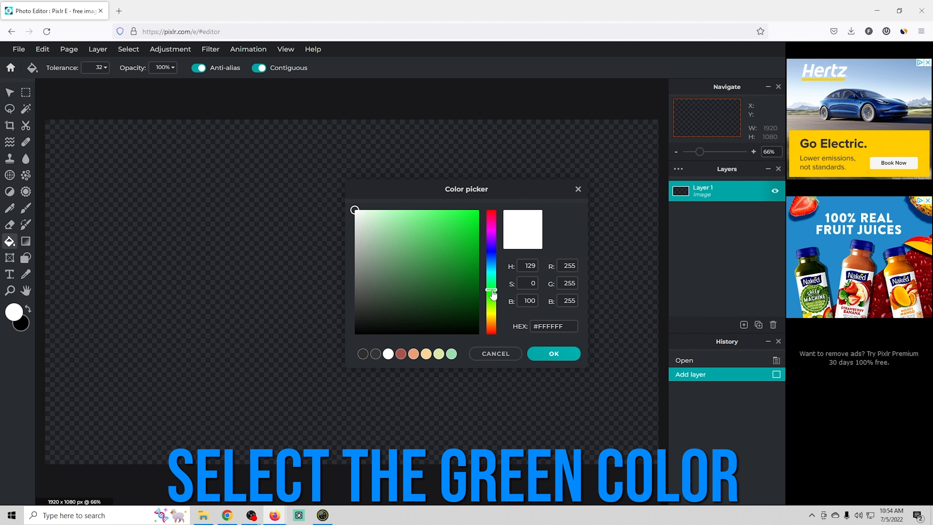
{"action": "left_click", "coordinate": [477, 211]}
{"action": "left_click", "coordinate": [553, 354]}
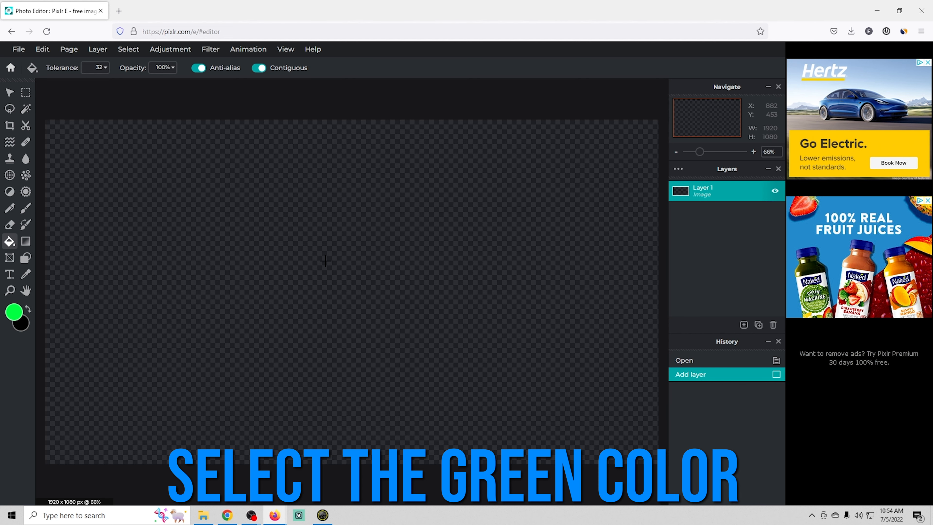
{"action": "left_click", "coordinate": [120, 180]}
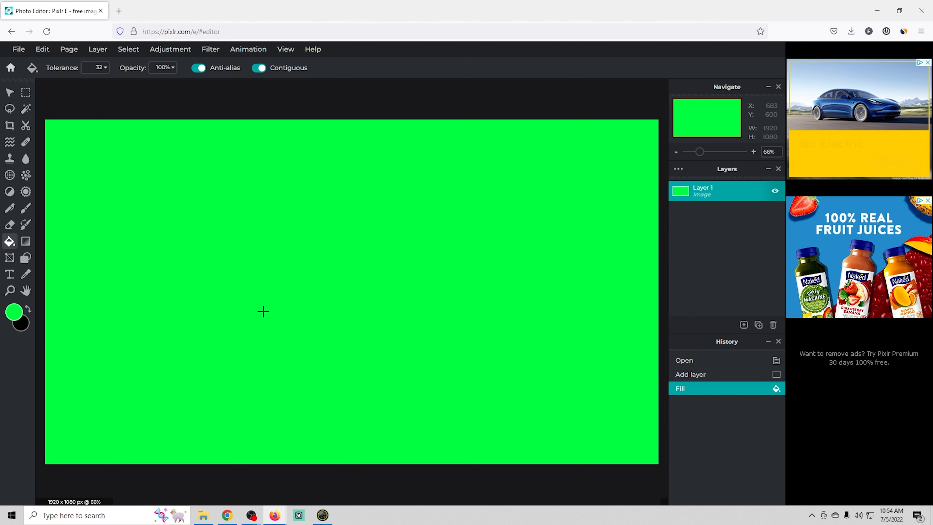
- Export the filled green image as a PNG file
{"action": "left_click", "coordinate": [18, 50]}
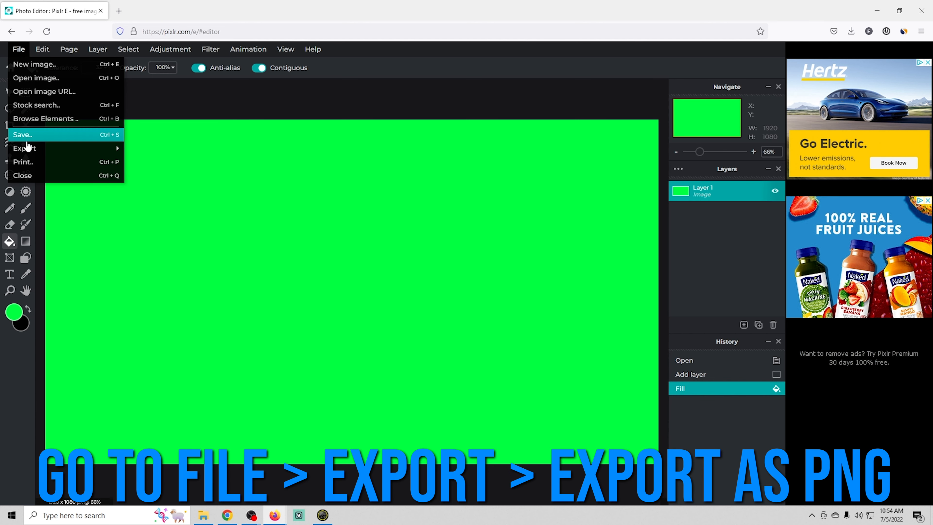
{"action": "mouse_move", "coordinate": [28, 149]}
{"action": "left_click", "coordinate": [127, 146]}
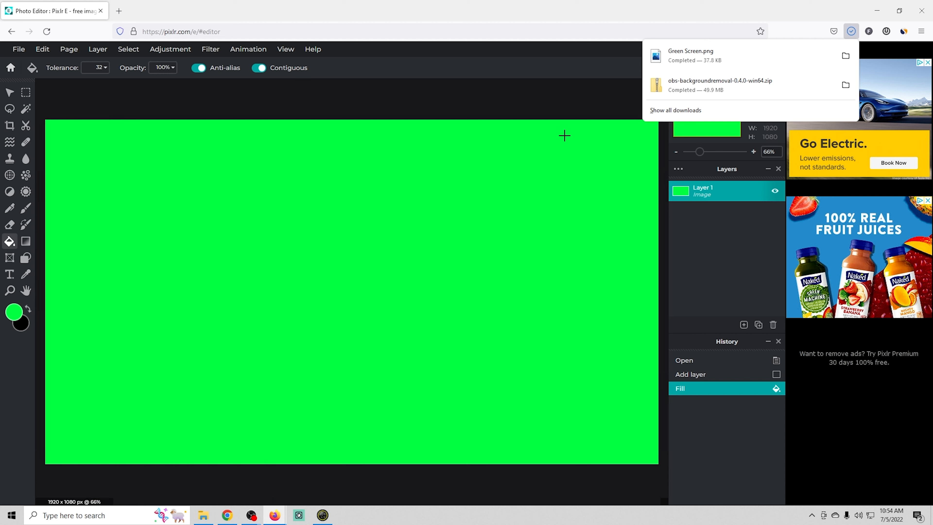
- Switch back to Snap Camera and load Green Screen.png from the Downloads folder as the first lens's background image
{"action": "left_click", "coordinate": [876, 10]}
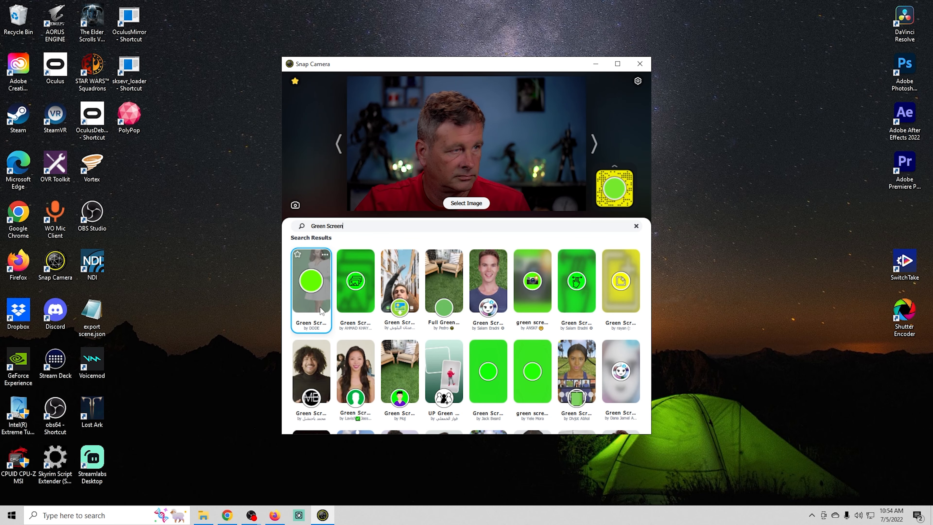
{"action": "left_click", "coordinate": [464, 203]}
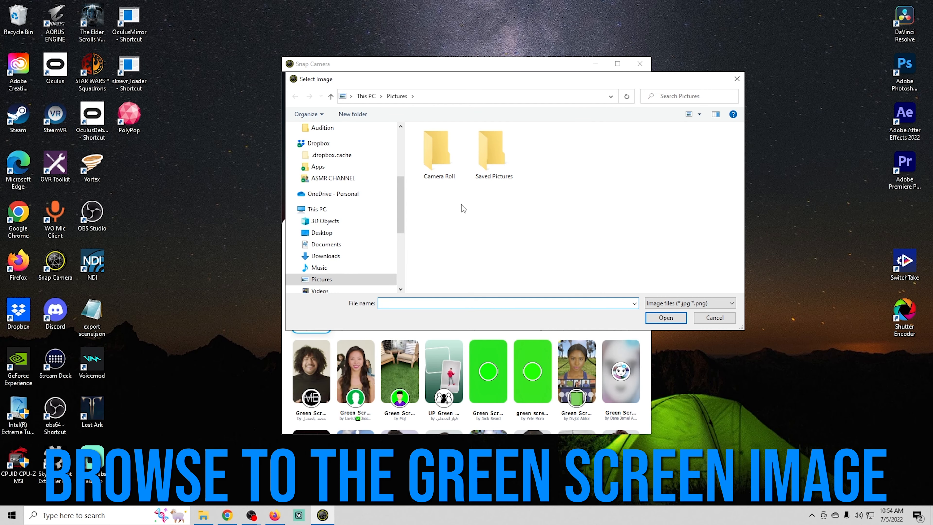
{"action": "scroll", "coordinate": [342, 184], "scroll_direction": "up", "scroll_amount": 4}
{"action": "left_click", "coordinate": [325, 159]}
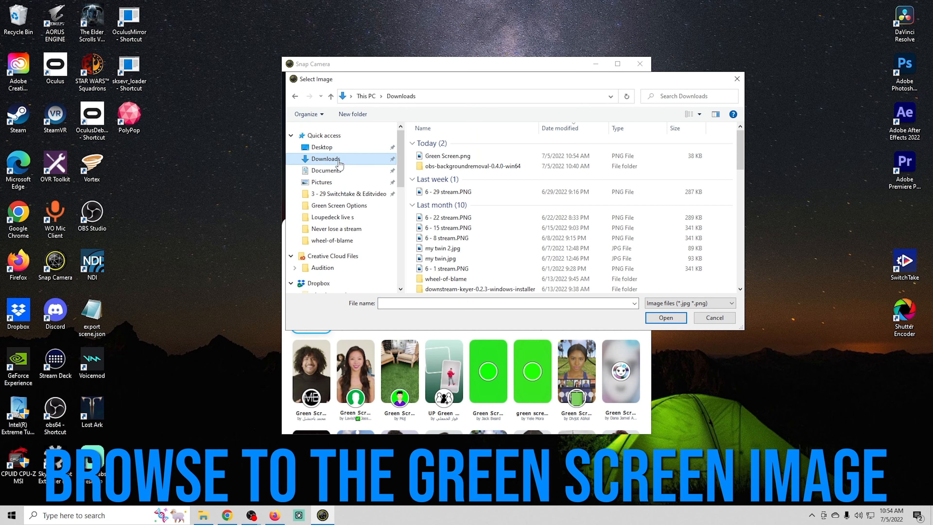
{"action": "left_click", "coordinate": [447, 155]}
{"action": "left_click", "coordinate": [673, 315]}
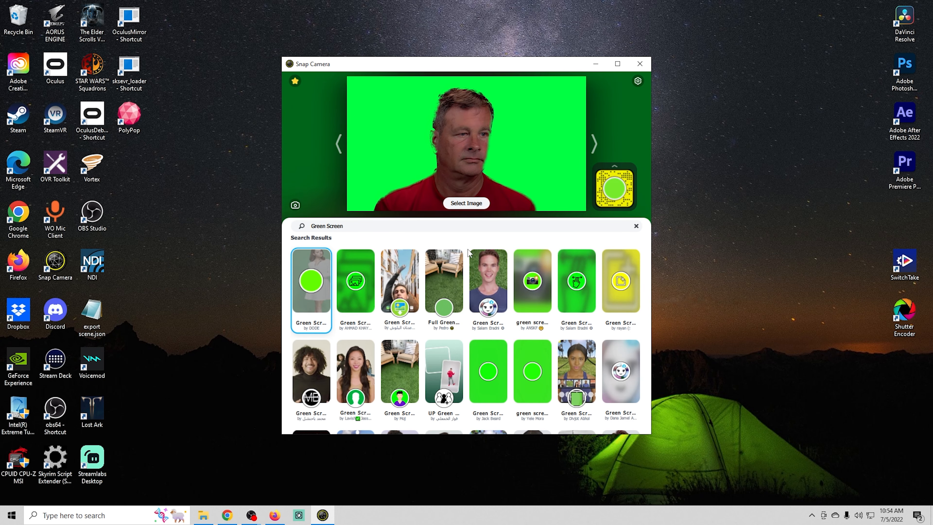
- Try the second Green Screen lens in the results with Green Screen.png as its image
{"action": "left_click", "coordinate": [355, 299]}
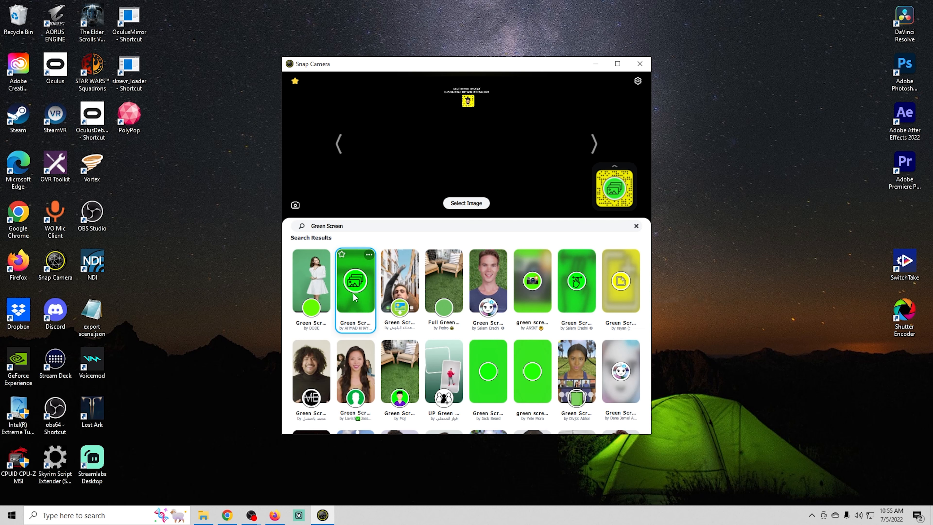
{"action": "left_click", "coordinate": [466, 203]}
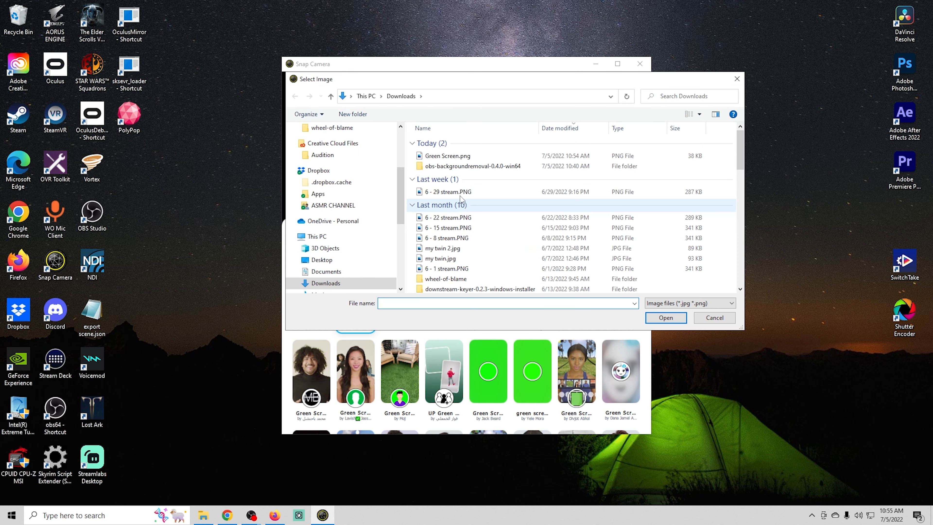
{"action": "left_click", "coordinate": [447, 156]}
{"action": "left_click", "coordinate": [655, 318]}
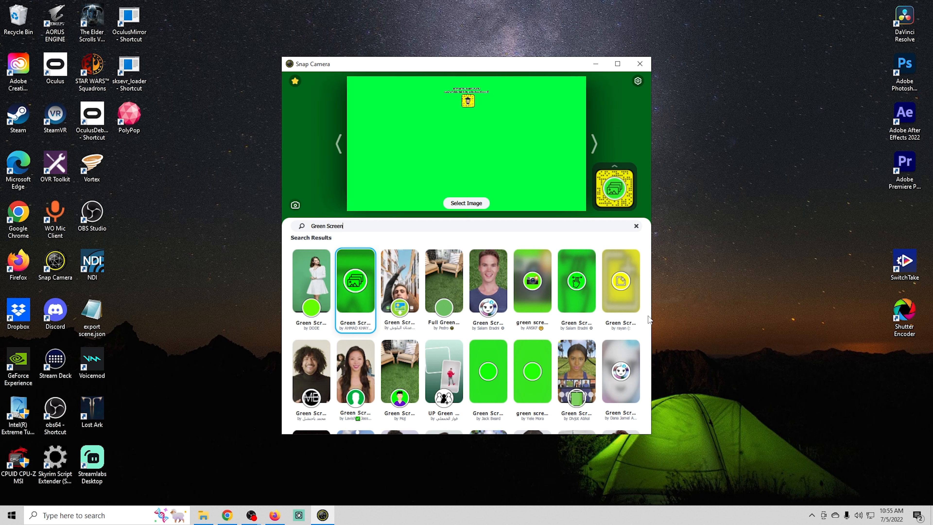
- Apply the third Green Screen lens in the results and load Green Screen.png as its background image
{"action": "left_click", "coordinate": [399, 290]}
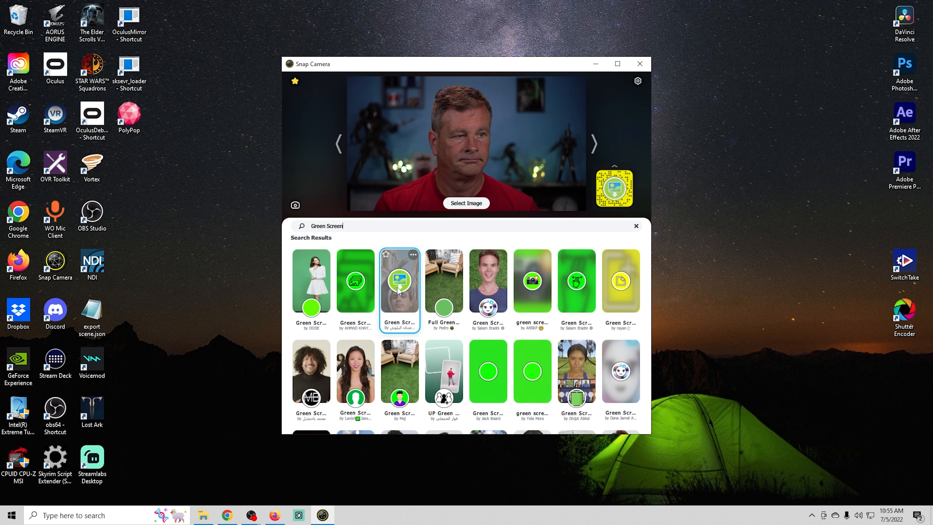
{"action": "left_click", "coordinate": [465, 202]}
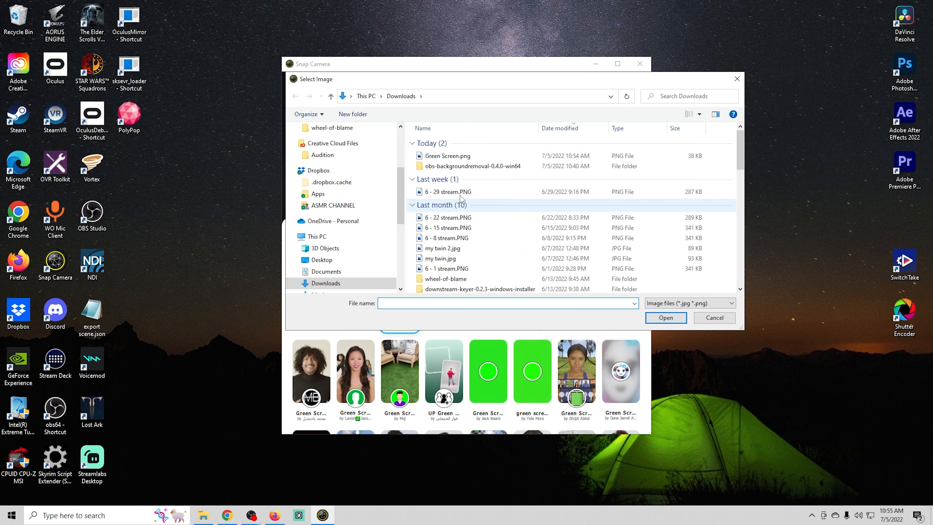
{"action": "left_click", "coordinate": [459, 159]}
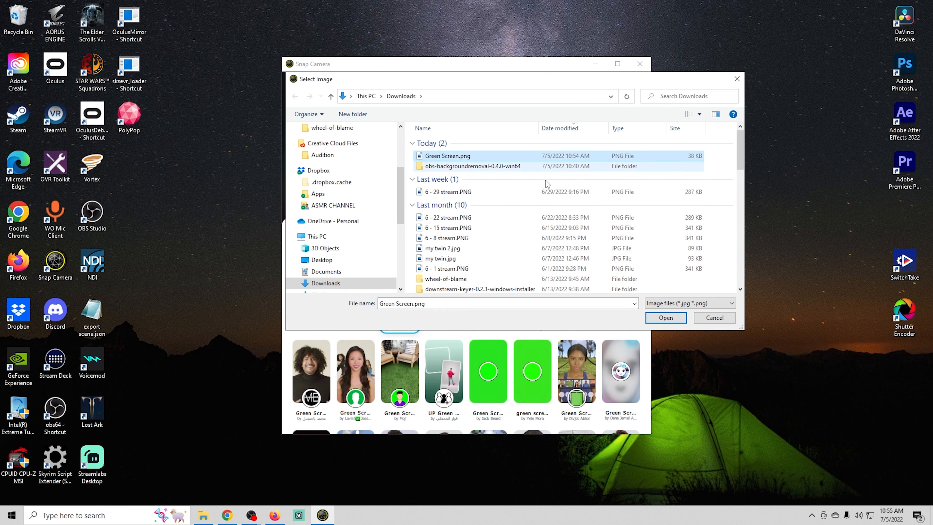
{"action": "left_click", "coordinate": [668, 318]}
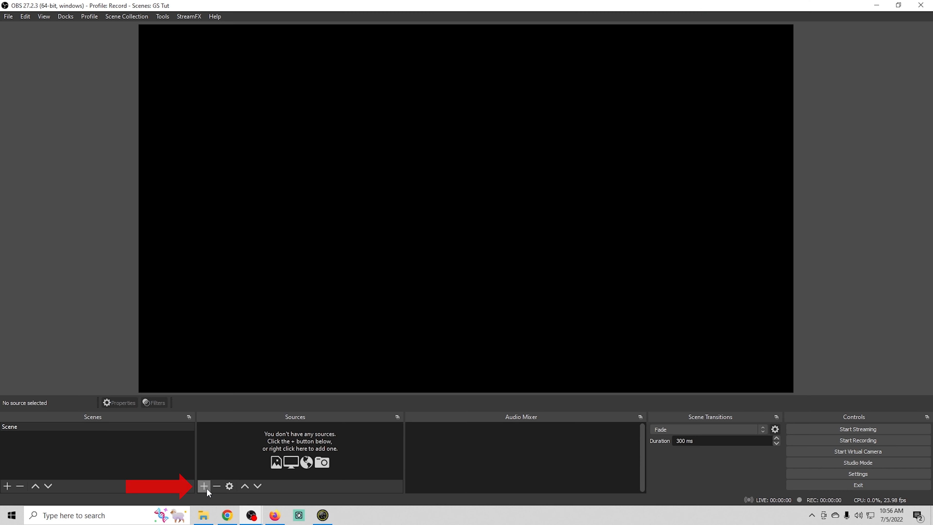
- In OBS Studio, add a Video Capture Device source named Camera that uses the Snap Camera device
{"action": "left_click", "coordinate": [207, 488]}
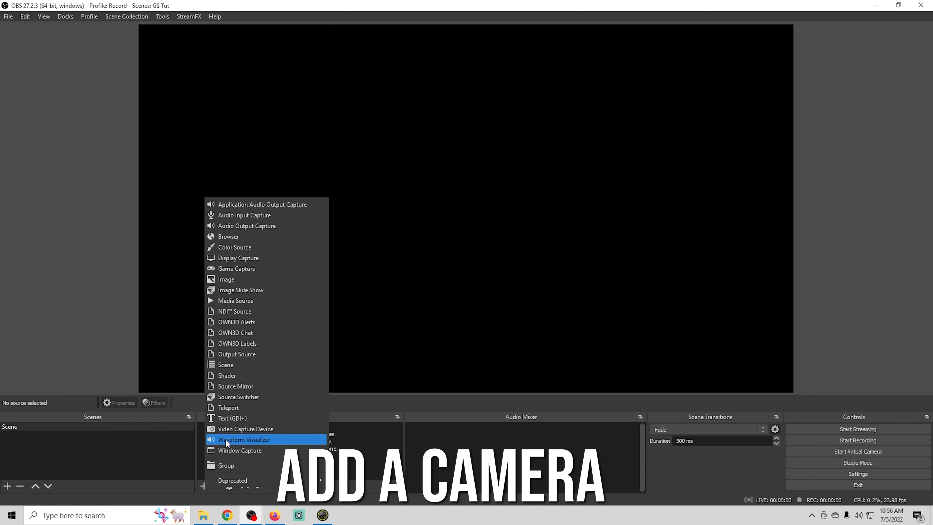
{"action": "left_click", "coordinate": [232, 430]}
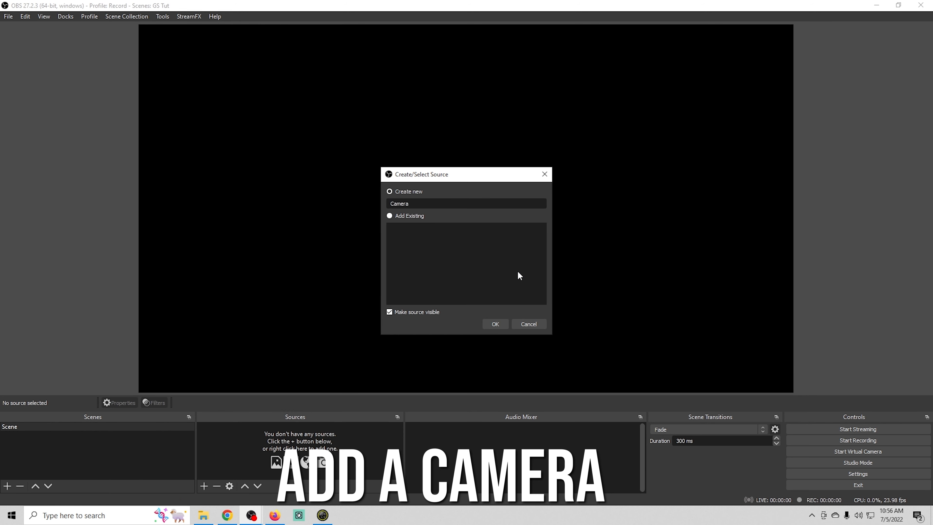
{"action": "left_click", "coordinate": [496, 323]}
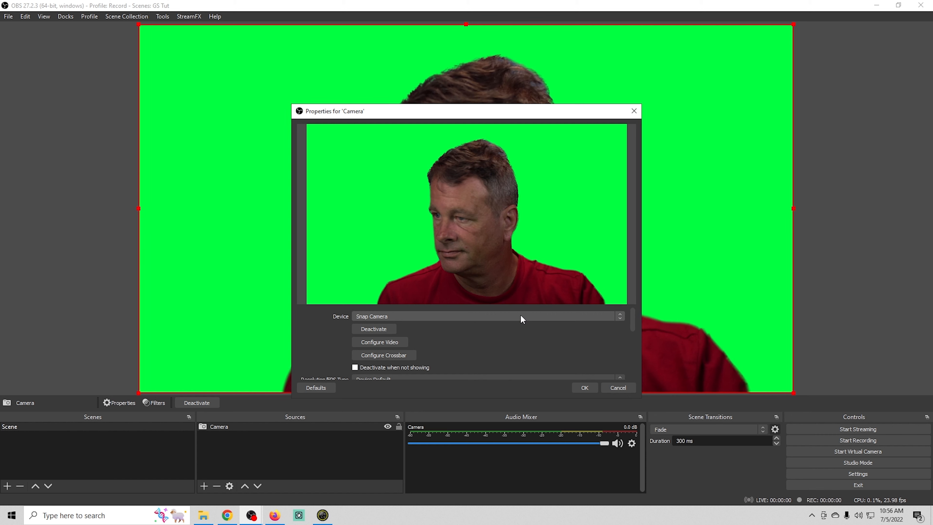
- Enable a custom audio device for the Camera source and set it to Digital Audio Interface (4- Cam Link)
{"action": "scroll", "coordinate": [514, 351], "scroll_direction": "down", "scroll_amount": 5}
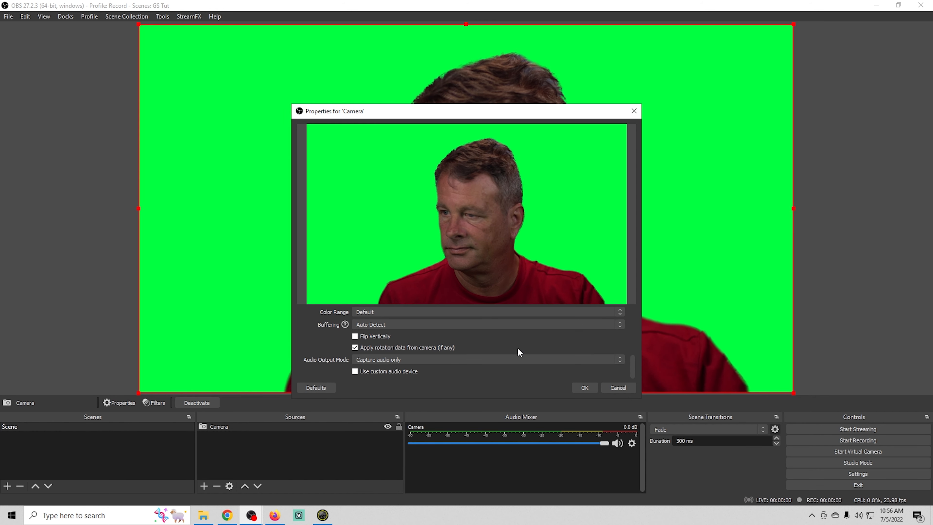
{"action": "left_click", "coordinate": [354, 371]}
{"action": "left_click", "coordinate": [413, 371]}
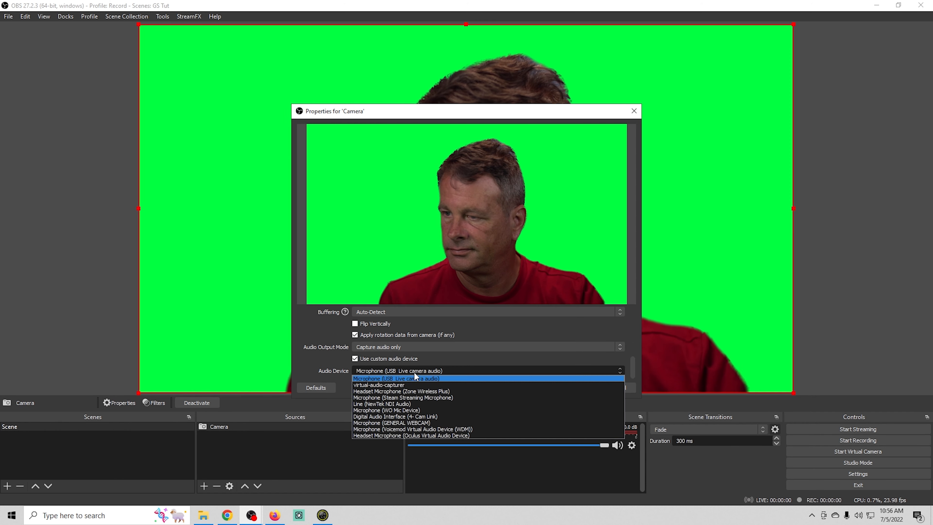
{"action": "left_click", "coordinate": [405, 416]}
{"action": "left_click", "coordinate": [579, 387]}
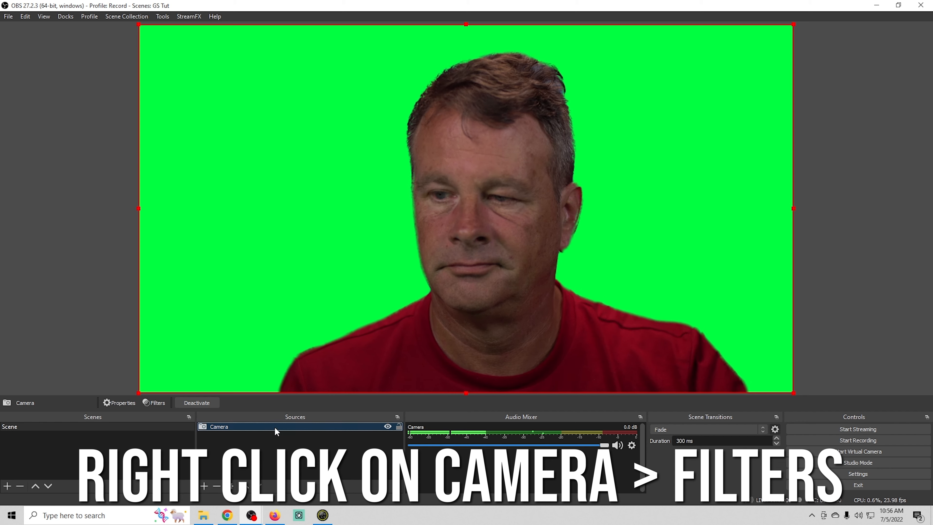
- Add a Chroma Key effect filter to the Camera source with the green key color and default settings
{"action": "right_click", "coordinate": [274, 426]}
{"action": "left_click", "coordinate": [297, 395]}
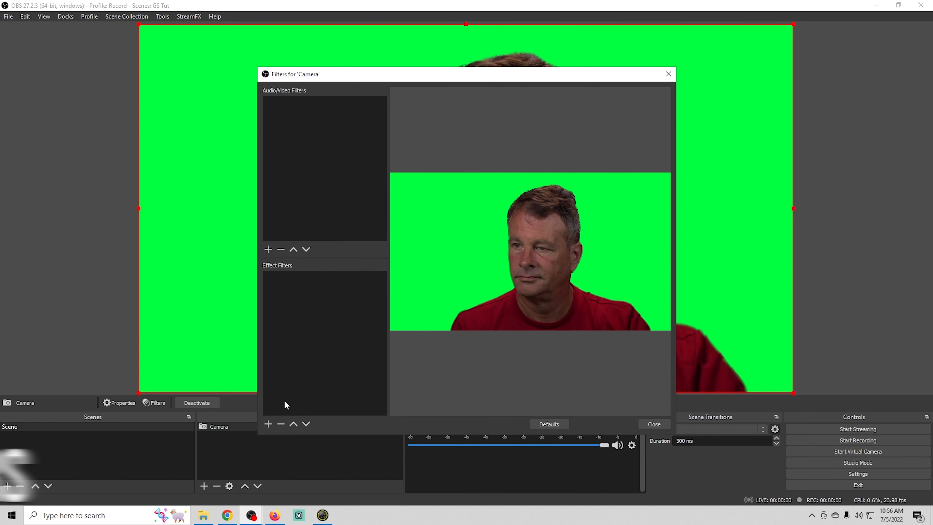
{"action": "left_click", "coordinate": [269, 424]}
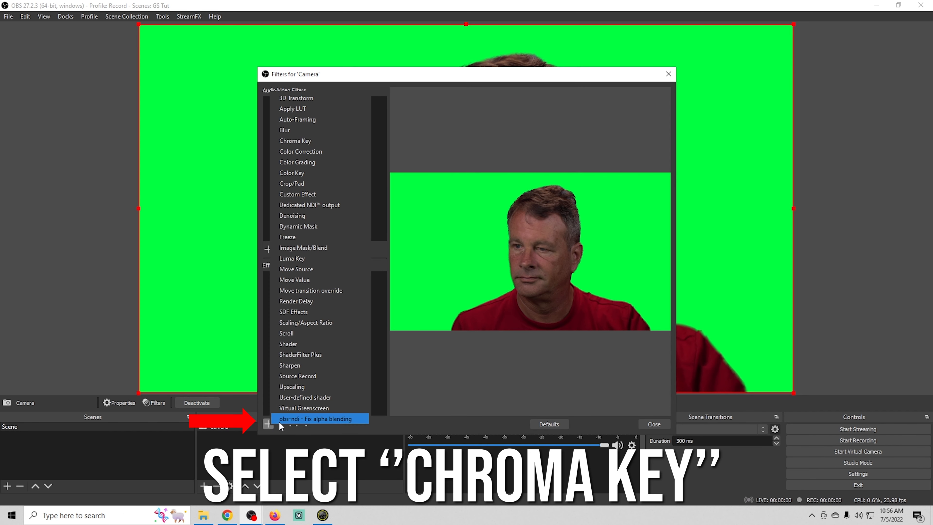
{"action": "left_click", "coordinate": [309, 143]}
{"action": "left_click", "coordinate": [447, 272]}
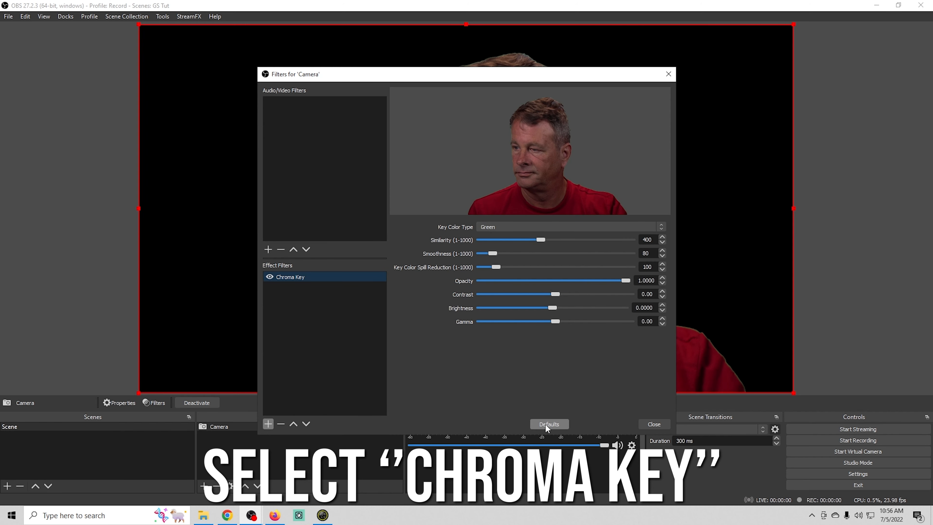
{"action": "left_click", "coordinate": [653, 424]}
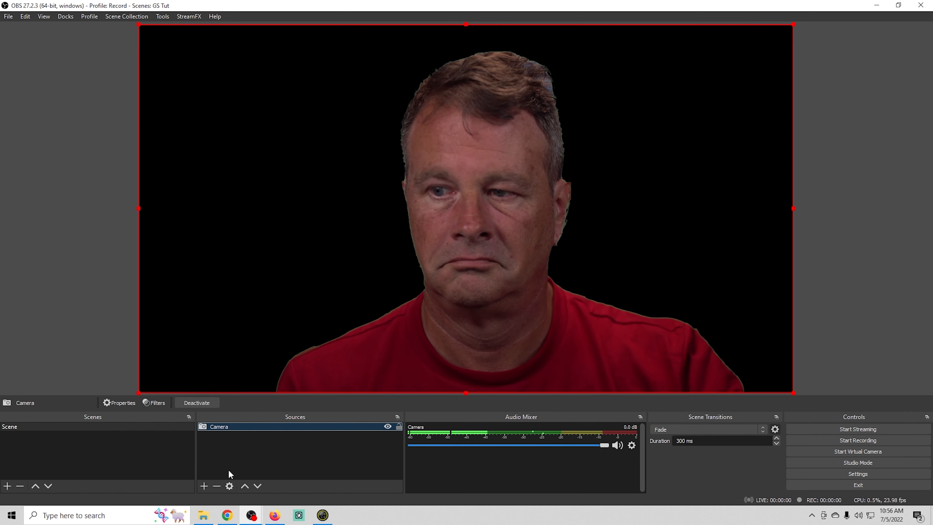
- Add a Media Source that uses the local file Ferris Wheel - 27057.mp4 and place it below the Camera source
{"action": "left_click", "coordinate": [204, 486]}
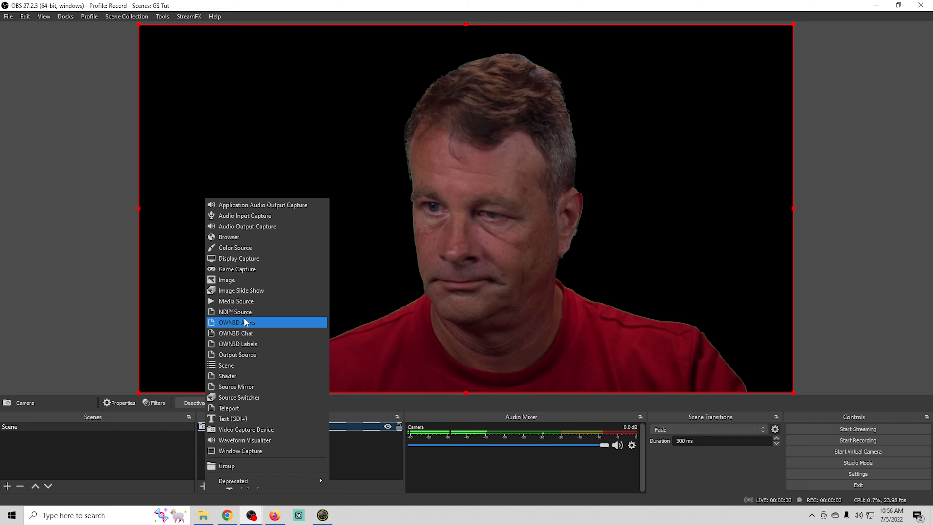
{"action": "left_click", "coordinate": [241, 300]}
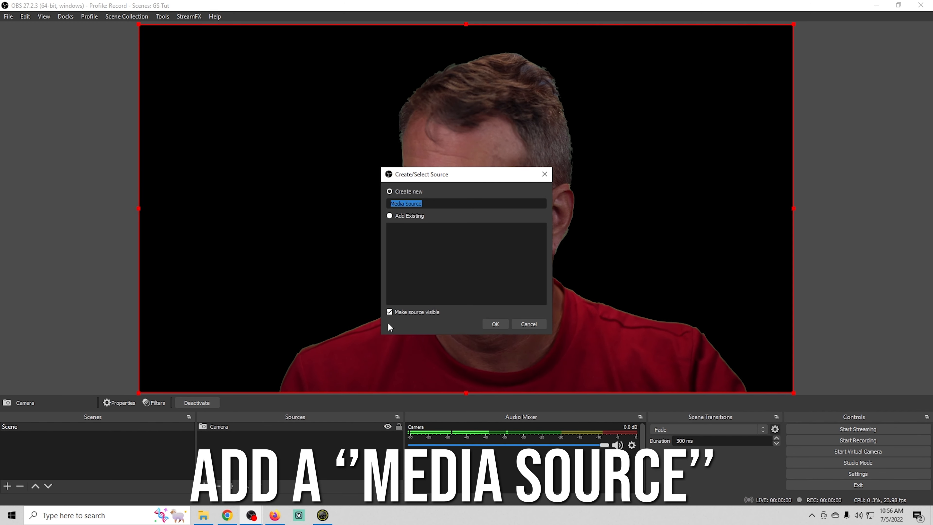
{"action": "left_click", "coordinate": [495, 325]}
{"action": "left_click", "coordinate": [605, 327]}
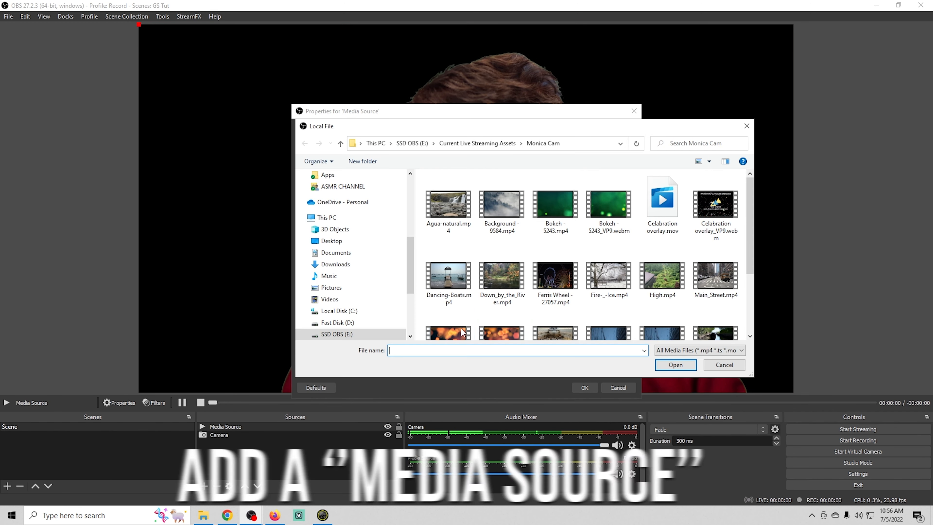
{"action": "left_click", "coordinate": [552, 281]}
{"action": "left_click", "coordinate": [675, 365]}
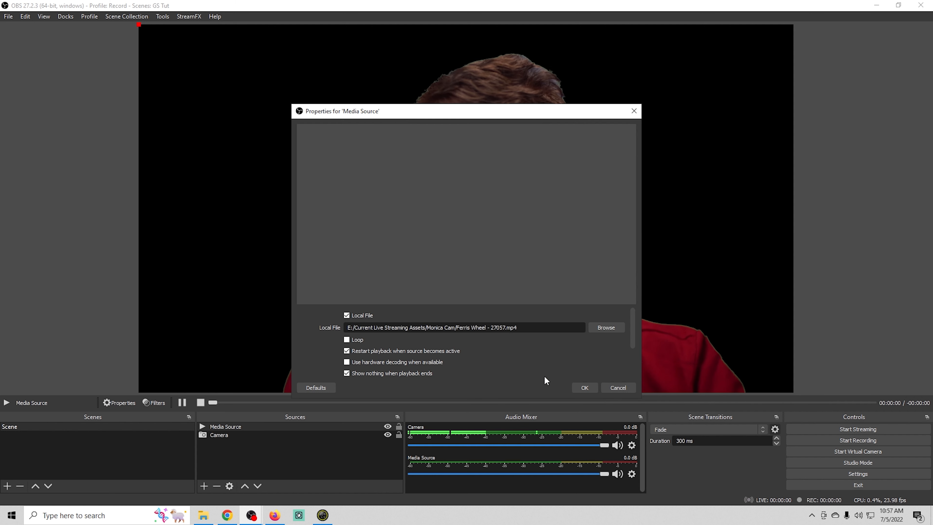
{"action": "left_click", "coordinate": [583, 387]}
{"action": "left_click_drag", "start_coordinate": [239, 424], "coordinate": [240, 454]}
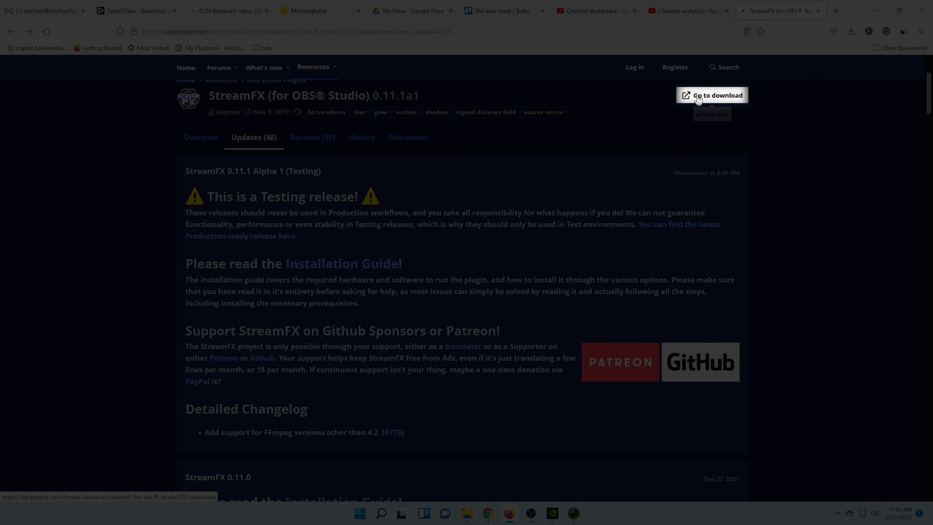
- In the web browser, go from the StreamFX plugin page to its GitHub 0.11.0 release and download streamfx-windows-2019-0.11.0.0-g31d56703.exe
{"action": "left_click", "coordinate": [697, 98]}
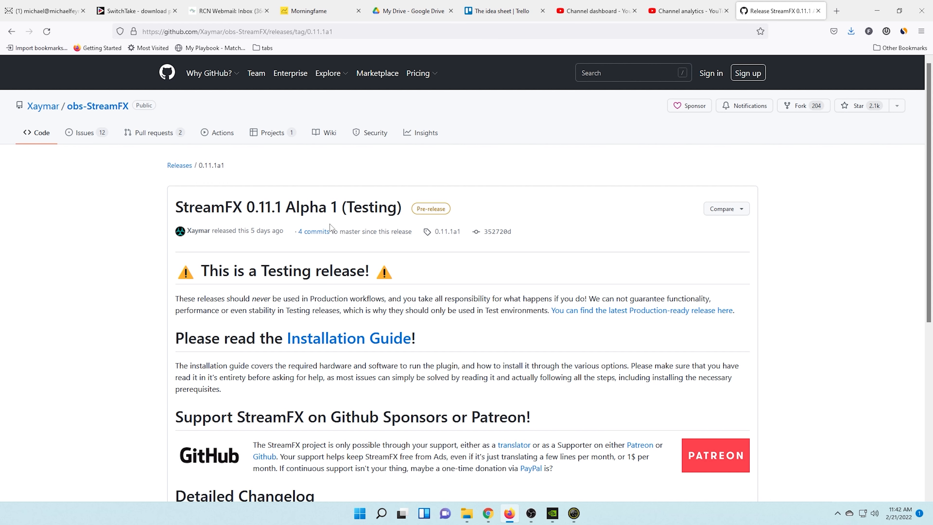
{"action": "scroll", "coordinate": [471, 328], "scroll_direction": "down", "scroll_amount": 1}
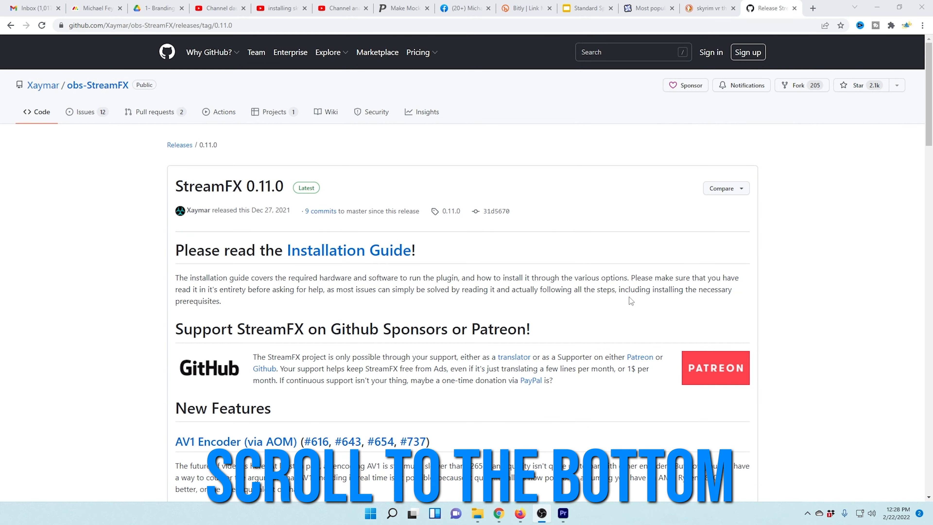
{"action": "scroll", "coordinate": [629, 297], "scroll_direction": "down", "scroll_amount": 20}
{"action": "scroll", "coordinate": [629, 298], "scroll_direction": "down", "scroll_amount": 20}
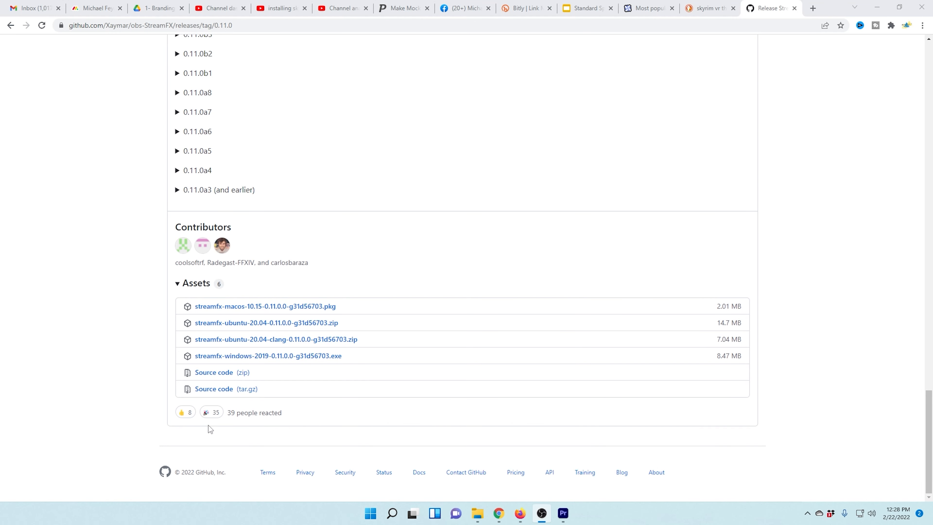
{"action": "left_click", "coordinate": [304, 356]}
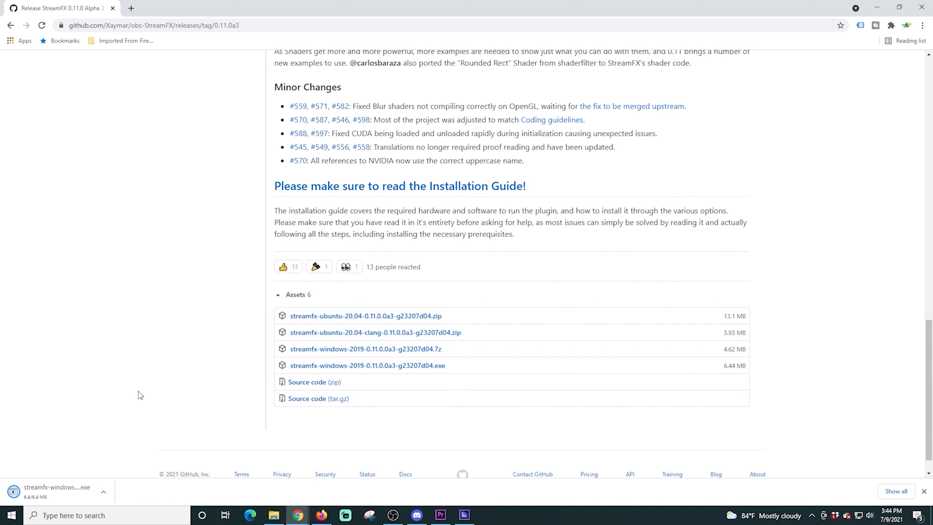
- Run the downloaded StreamFX installer and accept its license agreement
{"action": "left_click", "coordinate": [66, 491]}
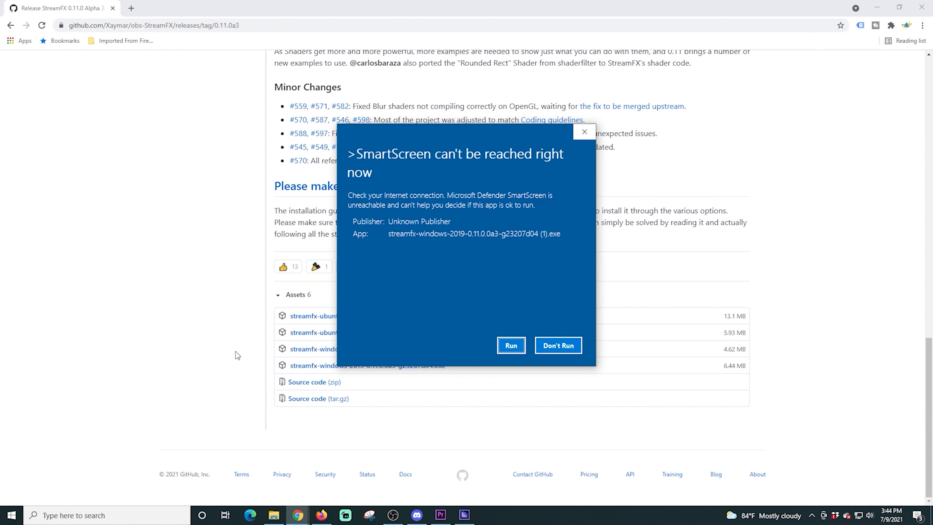
{"action": "left_click", "coordinate": [513, 347]}
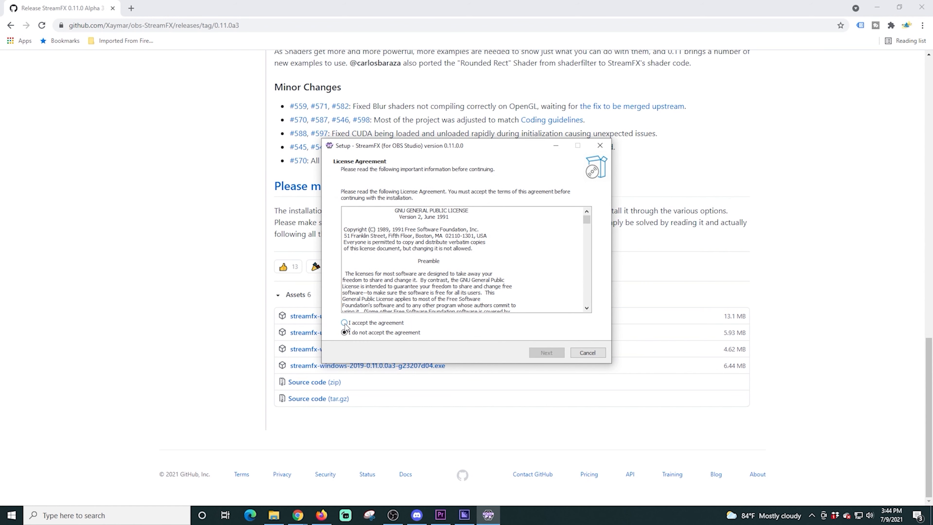
{"action": "left_click", "coordinate": [545, 353]}
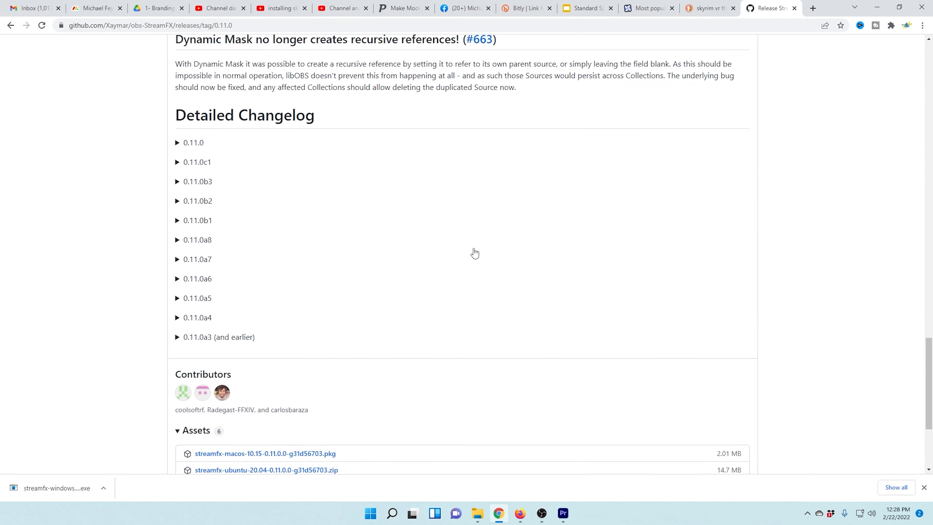
- Open the Virtual Greenscreen documentation from the StreamFX release notes and follow its NVIDIA Video Effects SDK Redistributable link
{"action": "scroll", "coordinate": [473, 250], "scroll_direction": "up", "scroll_amount": 10}
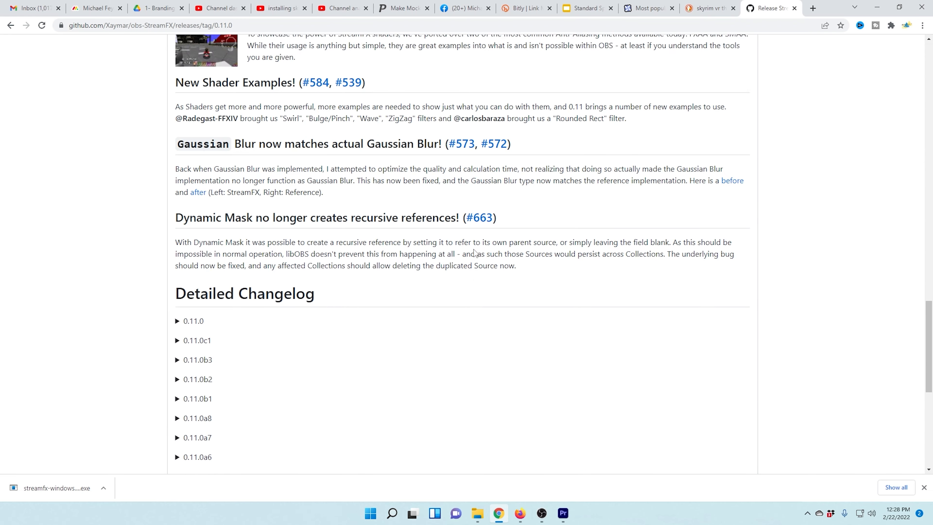
{"action": "scroll", "coordinate": [473, 250], "scroll_direction": "up", "scroll_amount": 6}
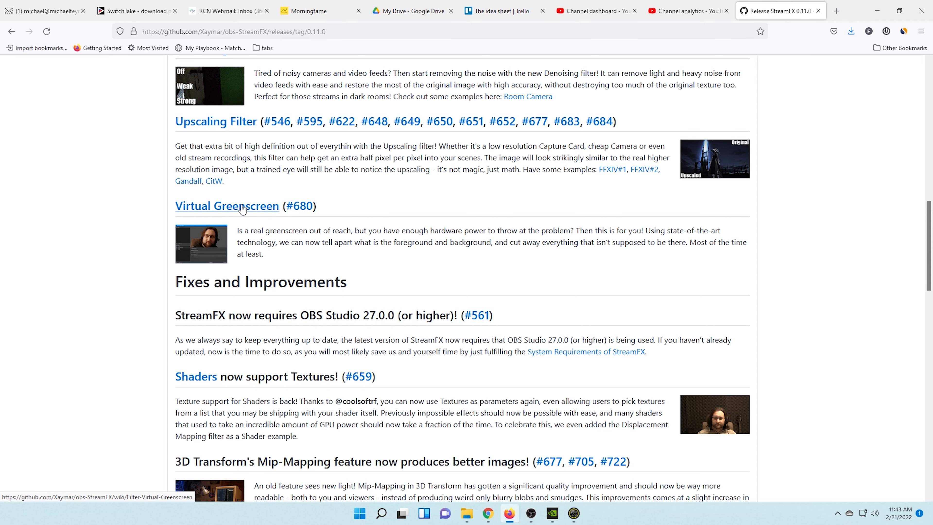
{"action": "left_click", "coordinate": [242, 207]}
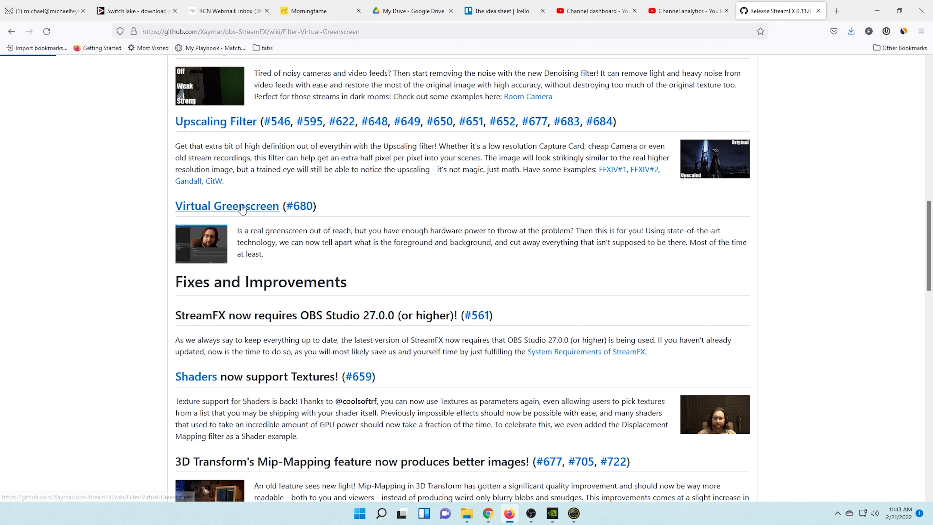
{"action": "scroll", "coordinate": [309, 299], "scroll_direction": "down", "scroll_amount": 5}
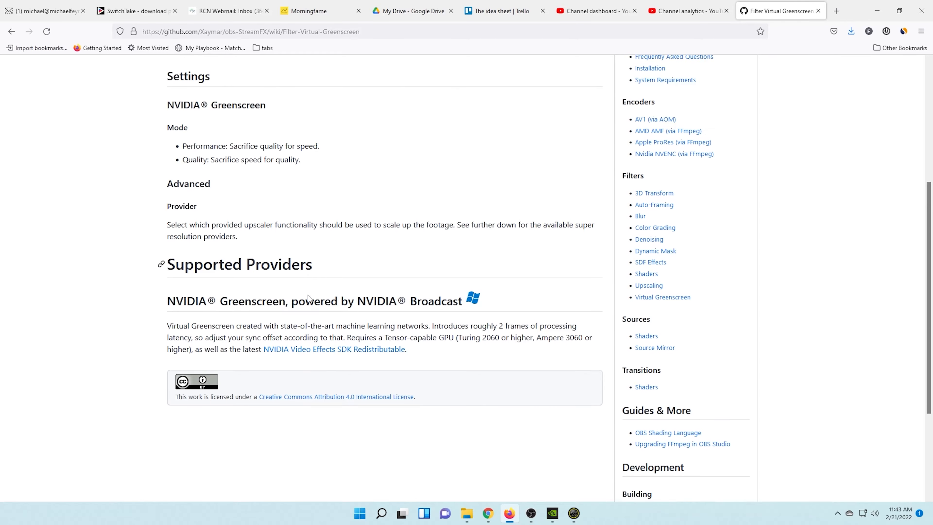
{"action": "left_click", "coordinate": [329, 271]}
- Download and save the NVIDIA Audio Effects version 1.0.5 installer for GeForce RTX 30 Series GPUs
{"action": "scroll", "coordinate": [381, 286], "scroll_direction": "down", "scroll_amount": 10}
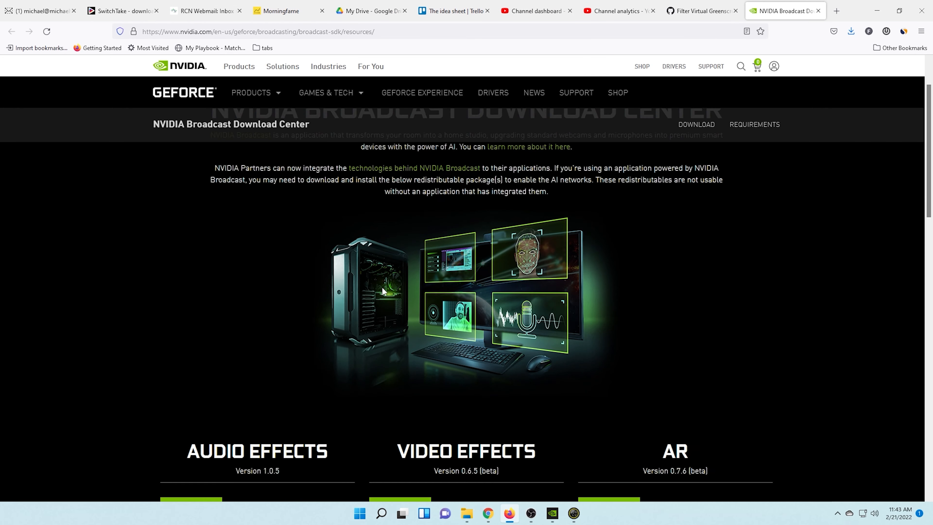
{"action": "scroll", "coordinate": [339, 289], "scroll_direction": "up", "scroll_amount": 2}
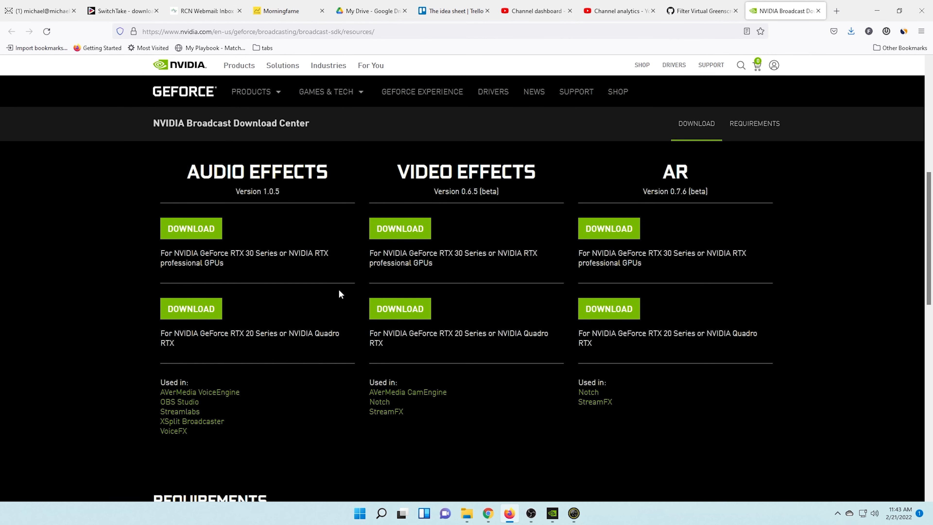
{"action": "scroll", "coordinate": [336, 288], "scroll_direction": "down", "scroll_amount": 1}
{"action": "left_click", "coordinate": [219, 237]}
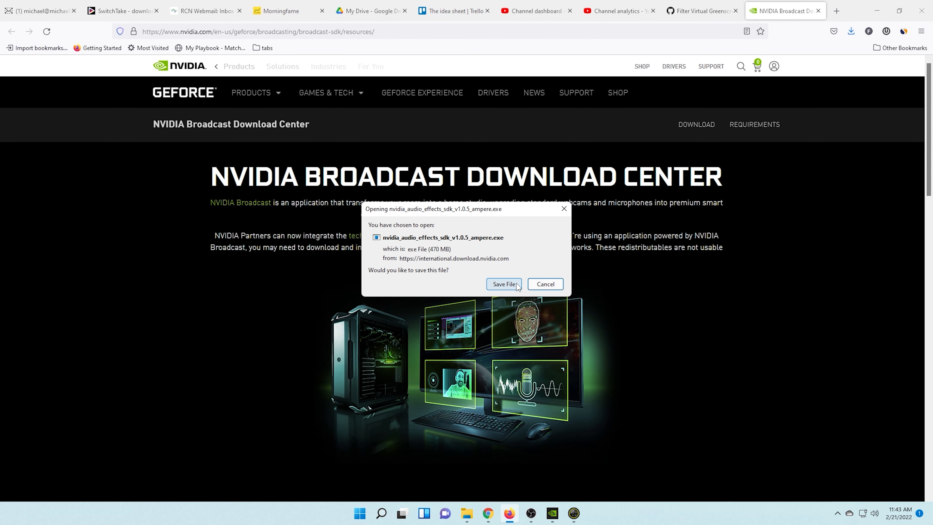
{"action": "left_click", "coordinate": [503, 284]}
- Download the NVIDIA Video Effects 0.6.5 and AR 0.7.6 installers for GeForce RTX 30 Series GPUs
{"action": "scroll", "coordinate": [411, 296], "scroll_direction": "down", "scroll_amount": 10}
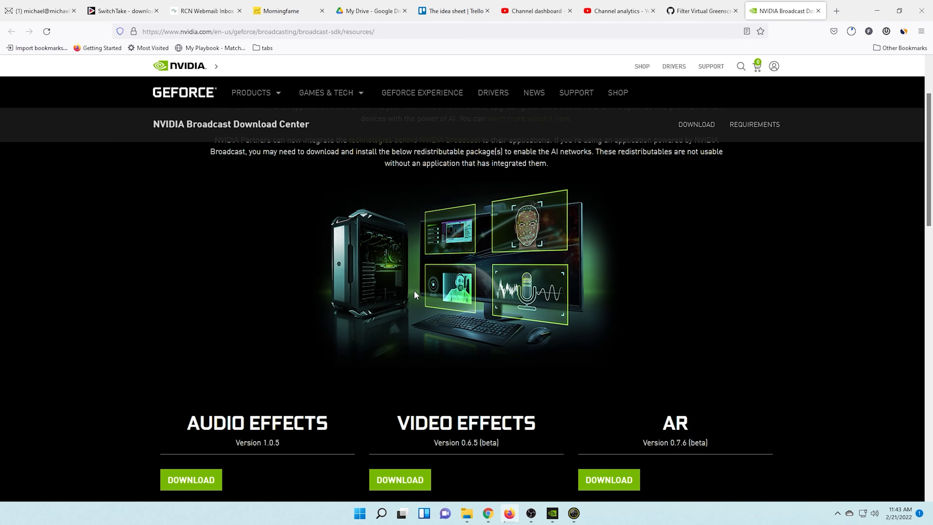
{"action": "left_click", "coordinate": [408, 236]}
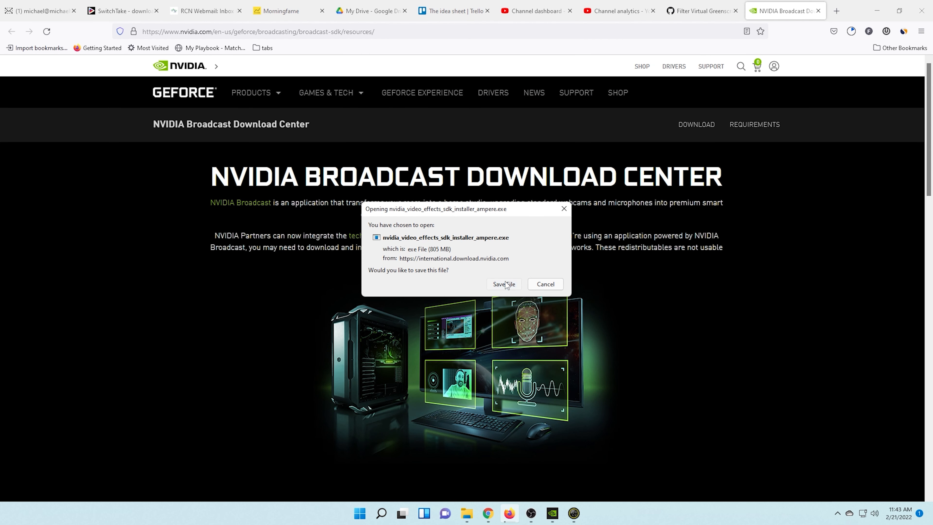
{"action": "left_click", "coordinate": [505, 284]}
{"action": "scroll", "coordinate": [476, 296], "scroll_direction": "down", "scroll_amount": 5}
{"action": "scroll", "coordinate": [478, 295], "scroll_direction": "down", "scroll_amount": 1}
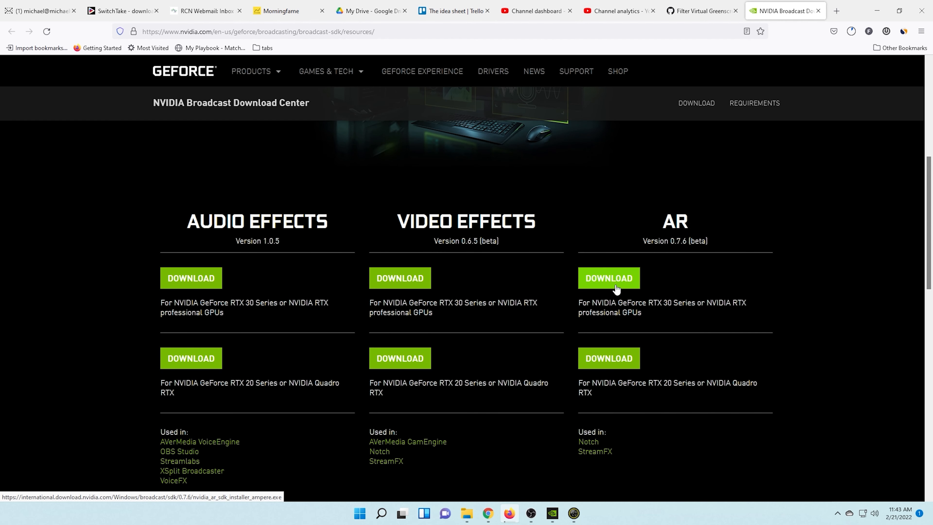
{"action": "left_click", "coordinate": [616, 287]}
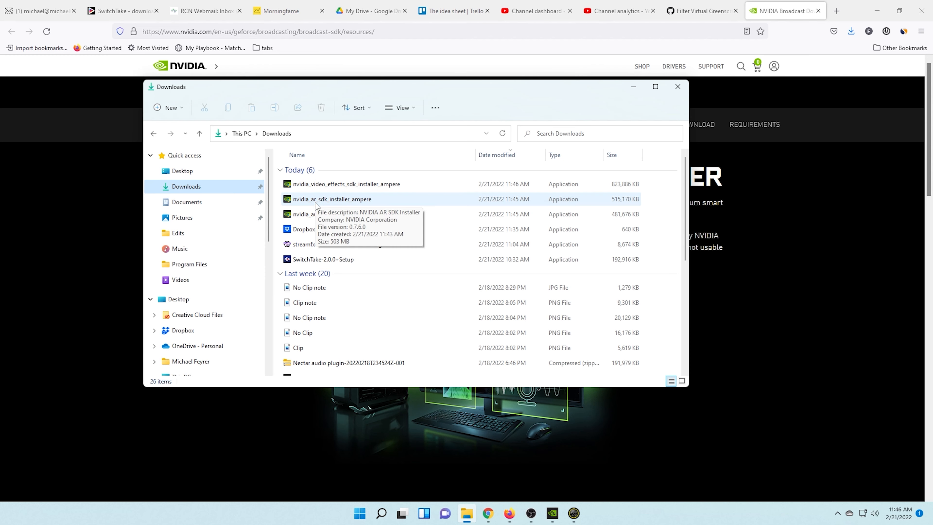
- Install the NVIDIA Audio Effects SDK from nvidia_audio_effects_sdk_v1.0.5_ampere in the Downloads folder, accept the license agreement, and close the installer
{"action": "left_click", "coordinate": [327, 218]}
{"action": "double_click", "coordinate": [327, 220]}
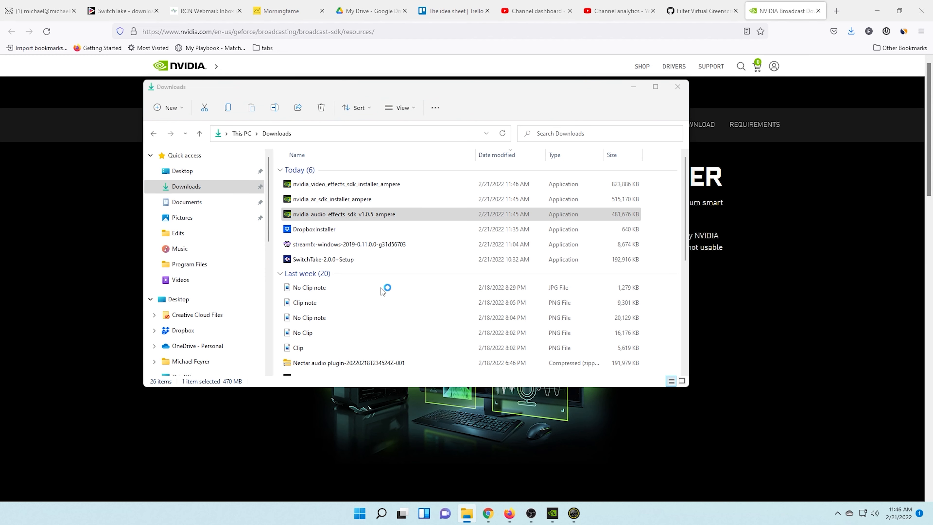
{"action": "mouse_move", "coordinate": [557, 501]}
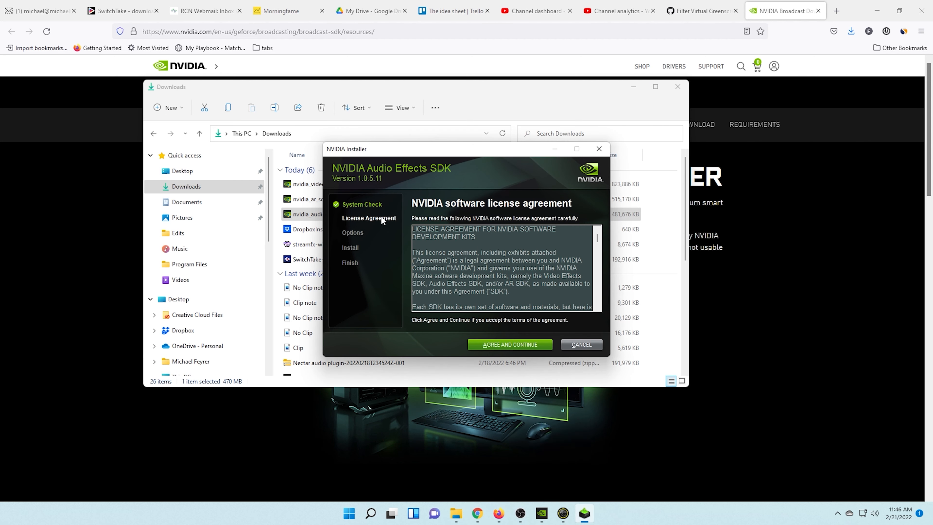
{"action": "left_click", "coordinate": [505, 344]}
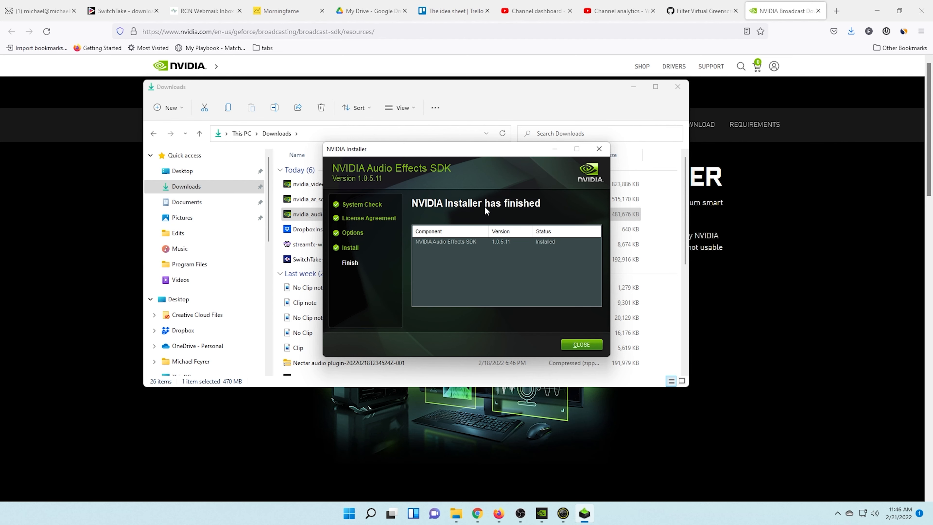
{"action": "left_click", "coordinate": [589, 345]}
- Run nvidia_ar_sdk_installer_ampere from the Downloads folder
{"action": "left_click", "coordinate": [322, 200]}
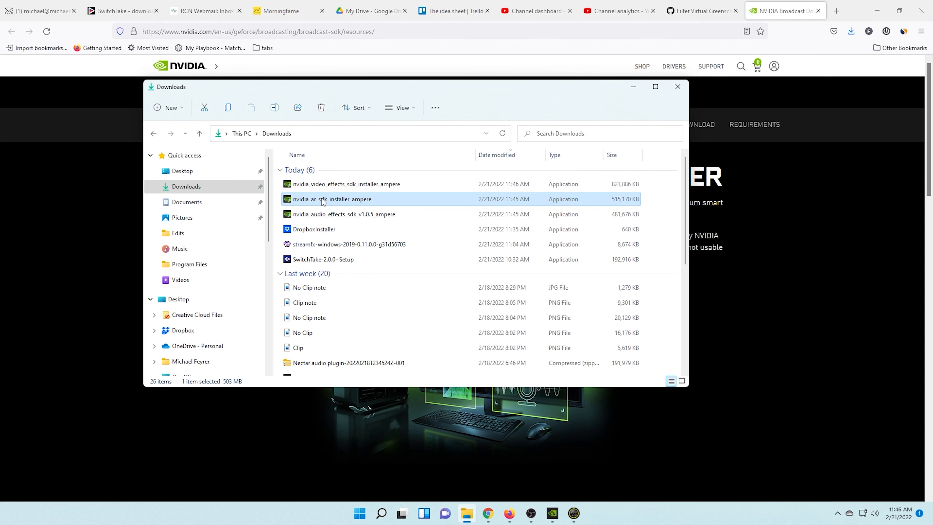